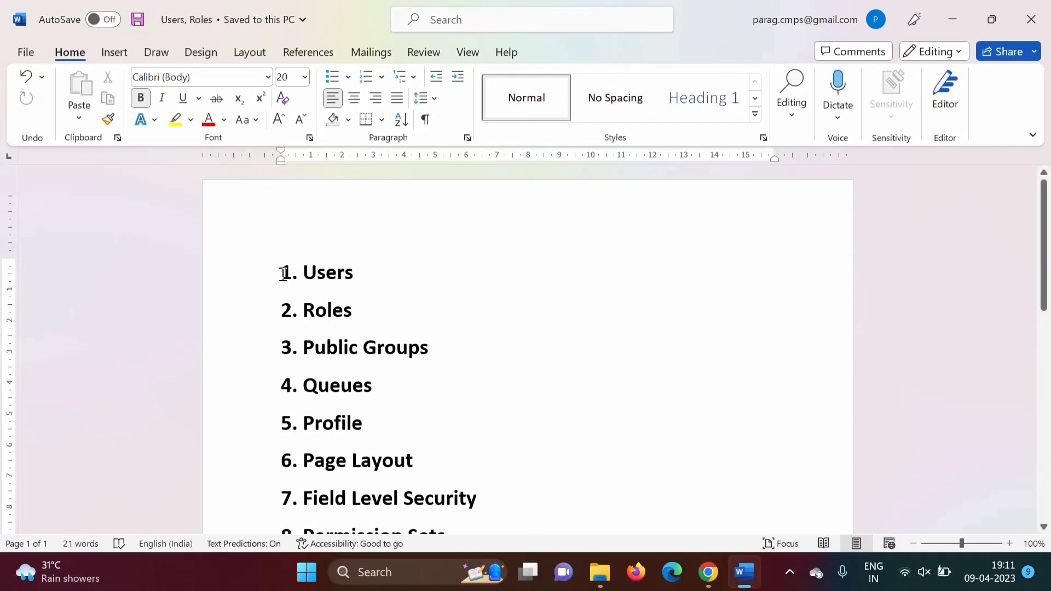
Step: Review the Word topic list, highlight 'Users', then switch to Salesforce in Chrome
{"action": "left_click_drag", "start_coordinate": [283, 274], "coordinate": [463, 464]}
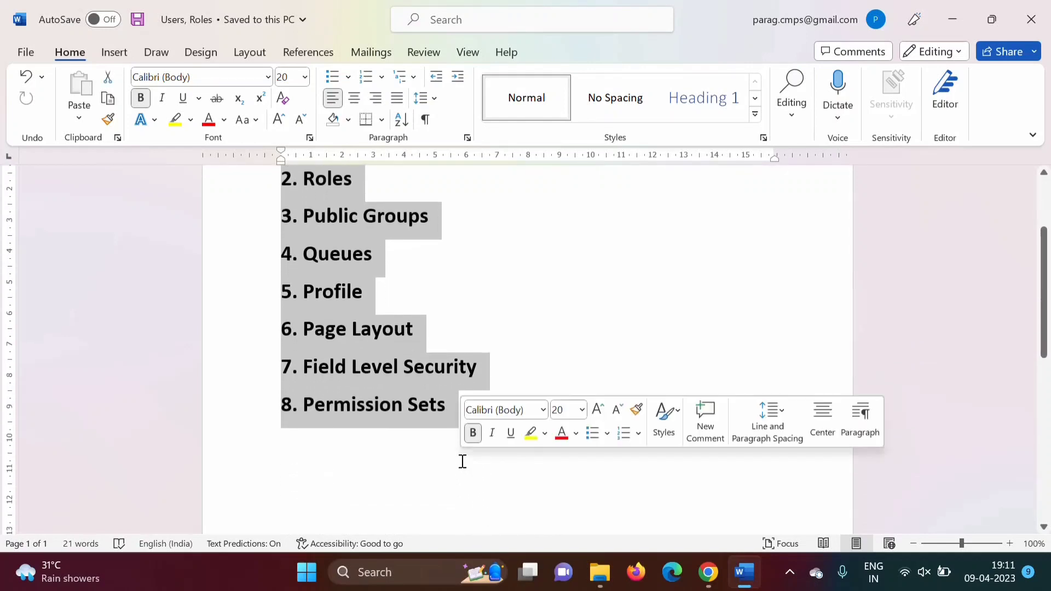
{"action": "left_click_drag", "start_coordinate": [1046, 335], "coordinate": [1046, 288]}
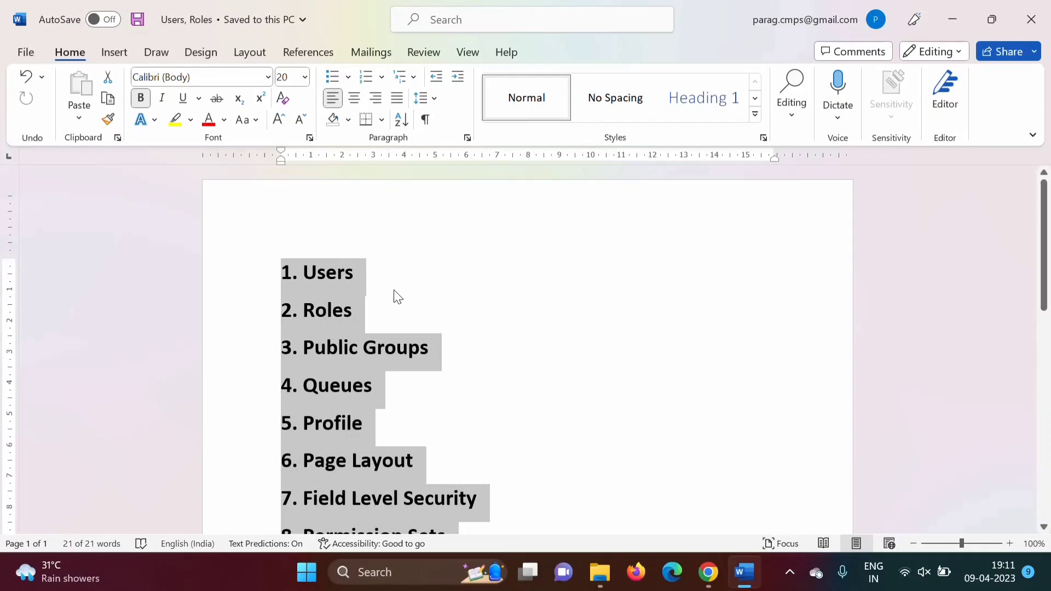
{"action": "left_click", "coordinate": [466, 319]}
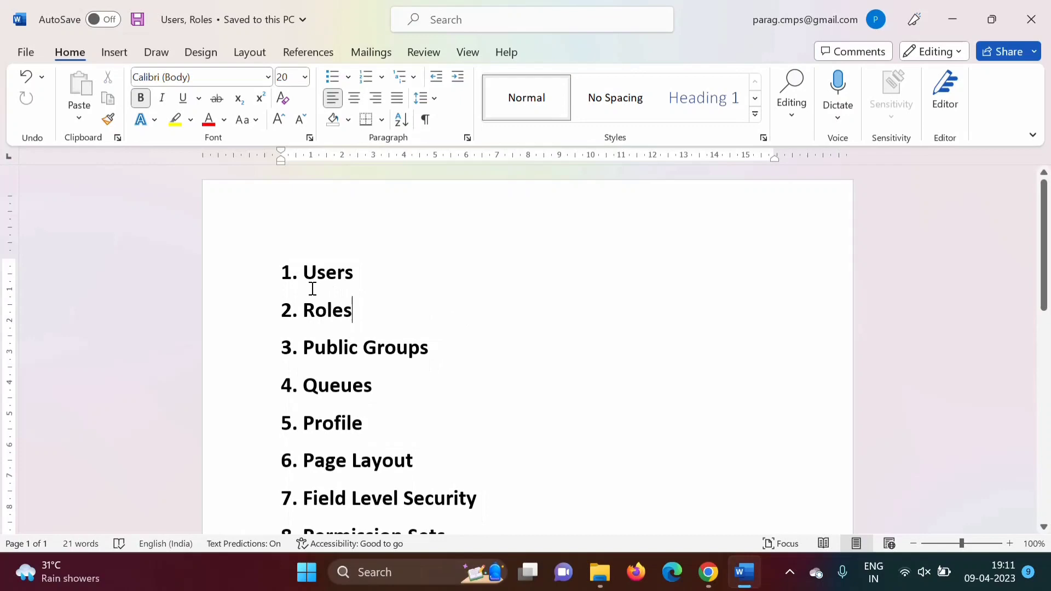
{"action": "left_click_drag", "start_coordinate": [305, 272], "coordinate": [361, 276]}
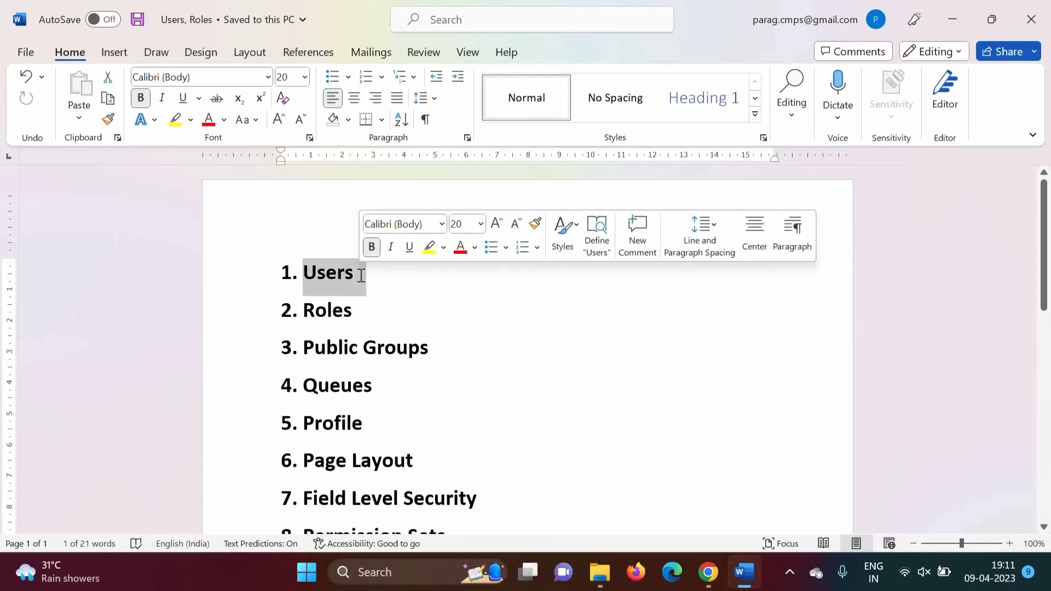
{"action": "left_click", "coordinate": [698, 573]}
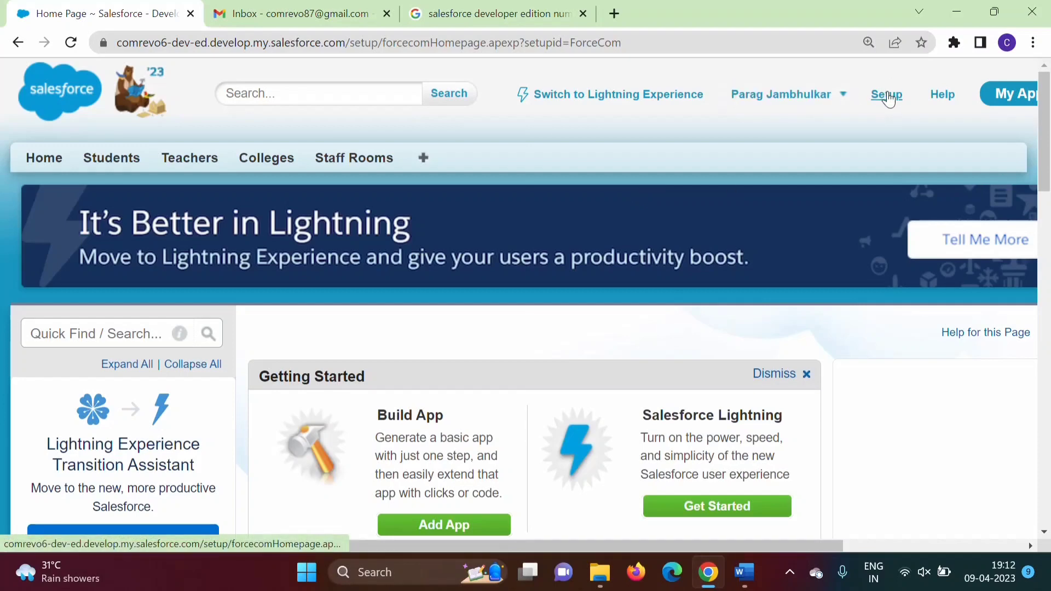
Step: From Setup, filter Quick Find by 'users' to reach Manage Users > Users
{"action": "left_click", "coordinate": [887, 97]}
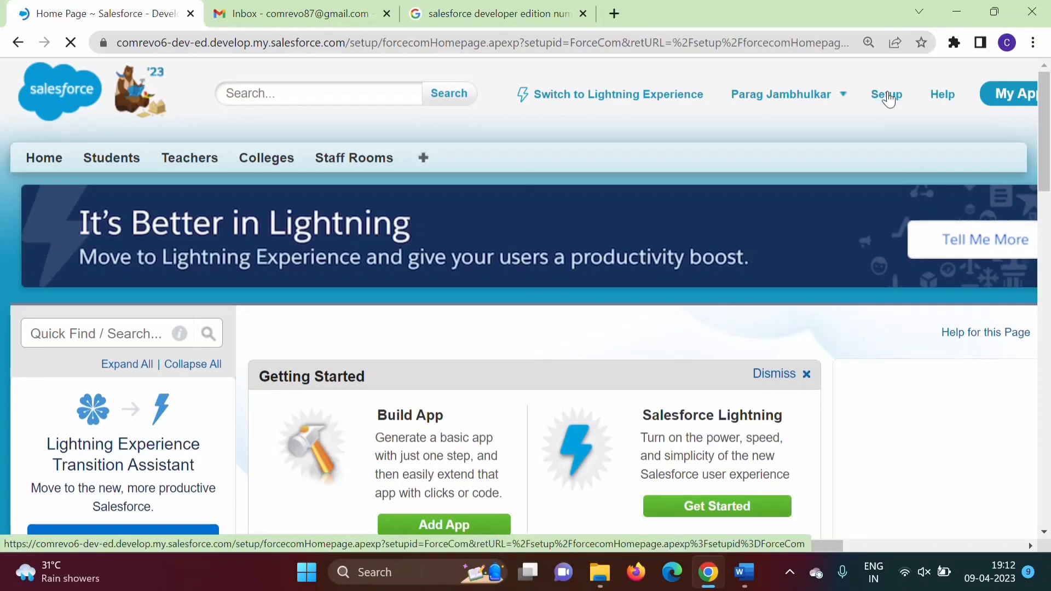
{"action": "left_click", "coordinate": [84, 329]}
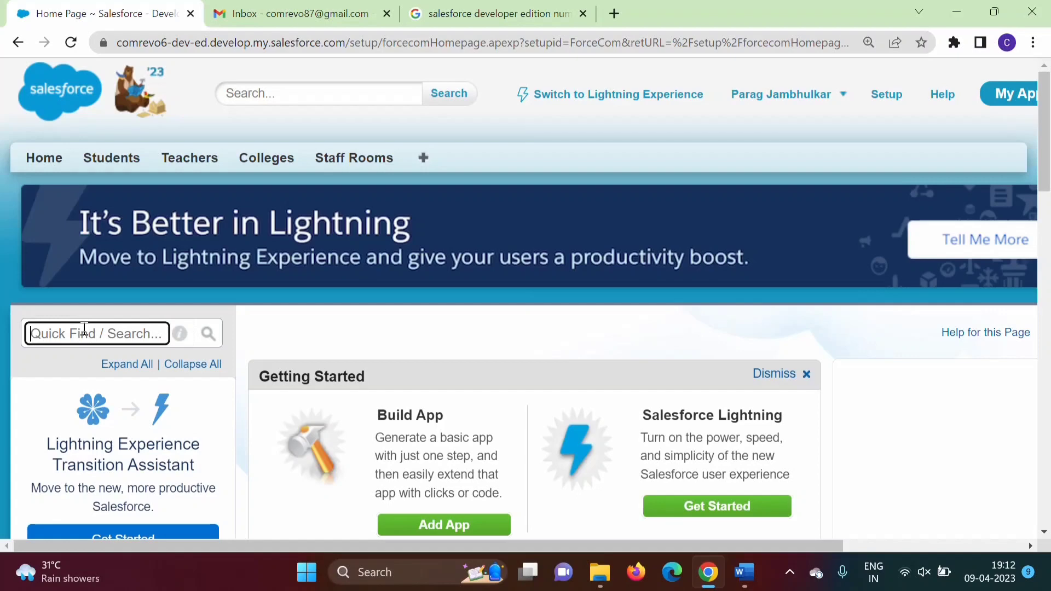
{"action": "type", "text": "users"}
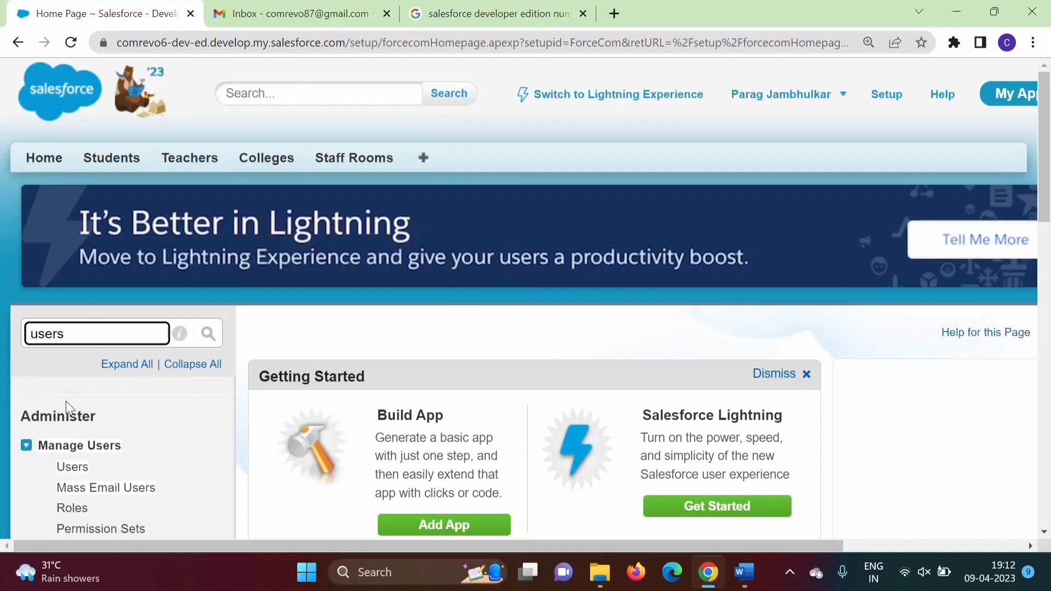
{"action": "mouse_move", "coordinate": [99, 574]}
Step: Open the All Users list and start a new user with New User
{"action": "left_click", "coordinate": [79, 469]}
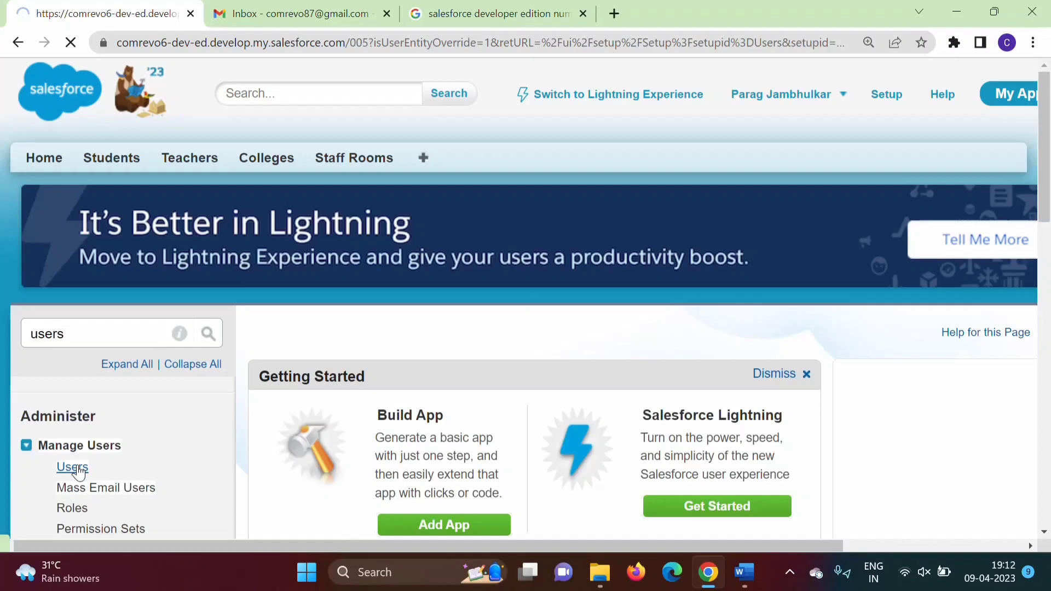
{"action": "scroll", "coordinate": [504, 438], "scroll_direction": "down", "scroll_amount": 6}
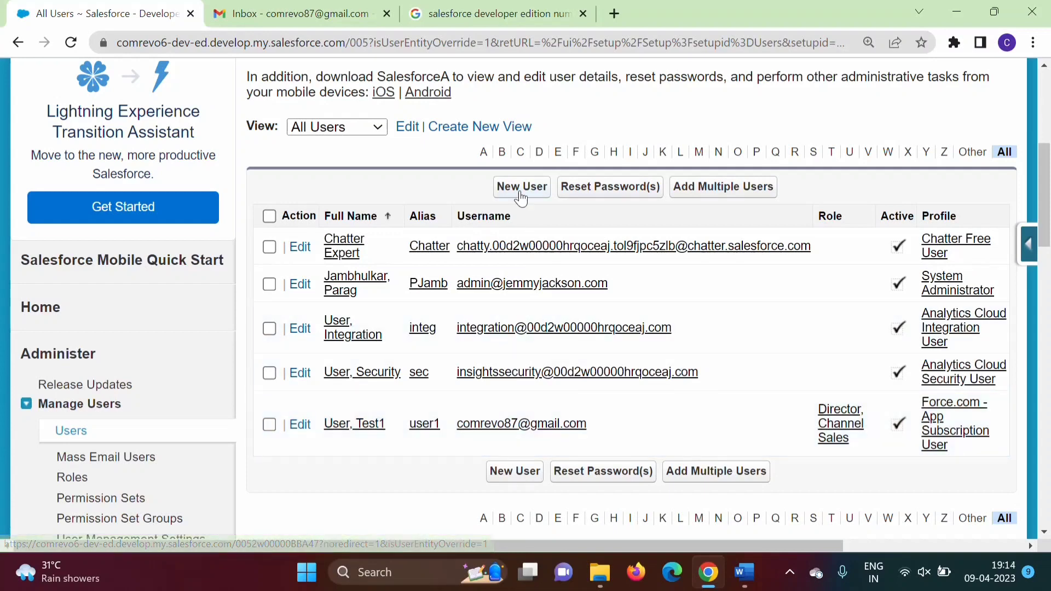
{"action": "left_click", "coordinate": [517, 188]}
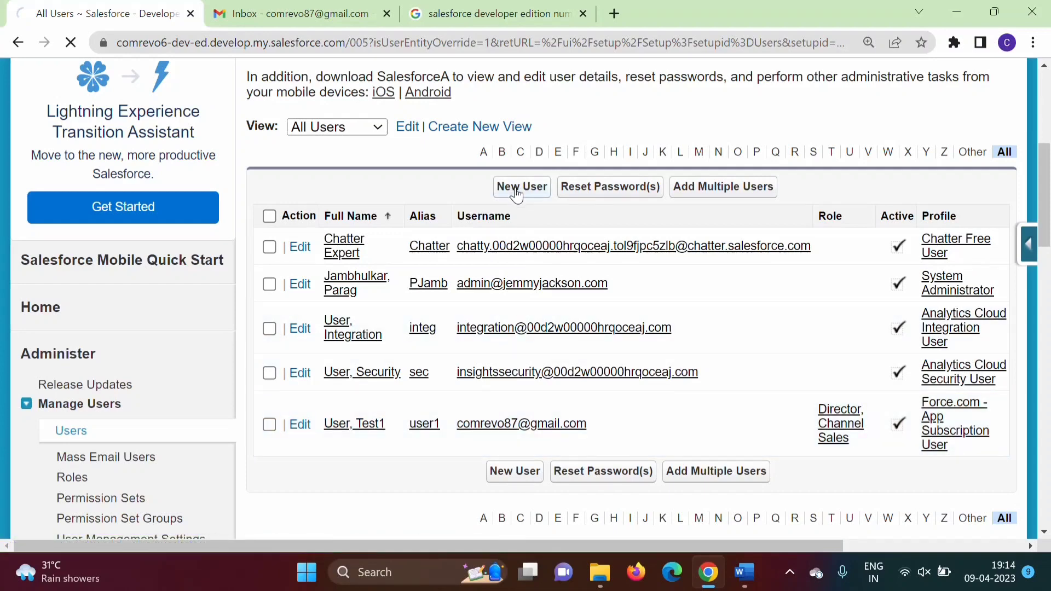
Step: Enter first name Test2 and last name User2 on the New User form
{"action": "left_click", "coordinate": [392, 185]}
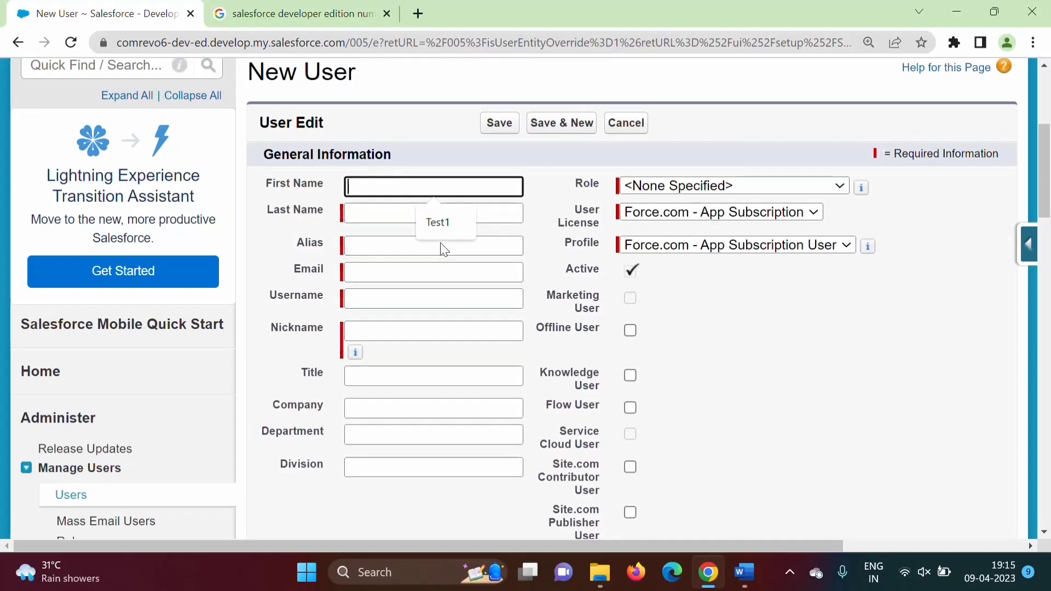
{"action": "left_click", "coordinate": [439, 223]}
{"action": "key", "text": "BackSpace"}
{"action": "type", "text": "2"}
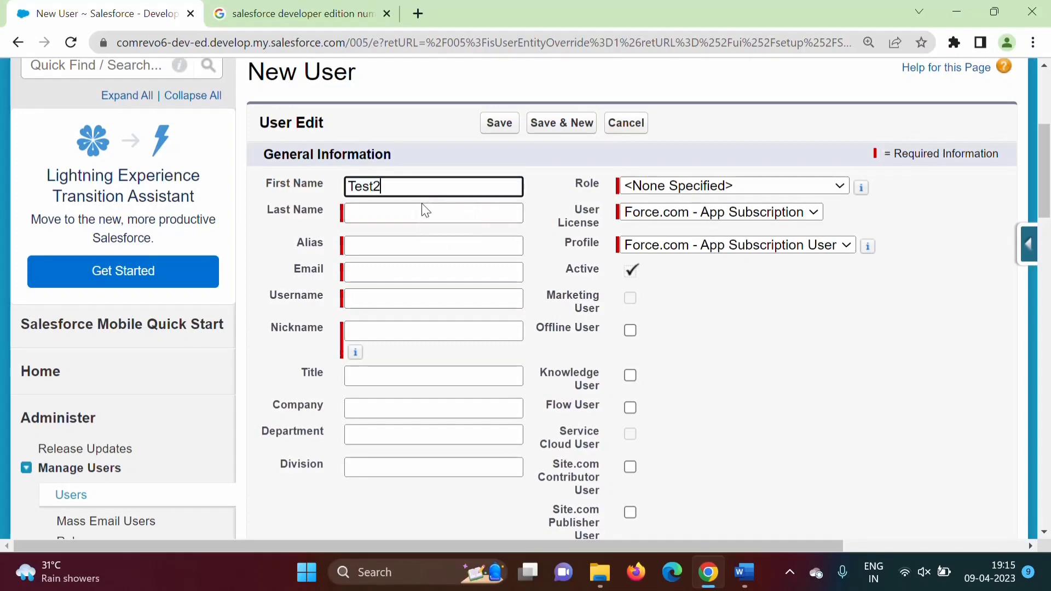
{"action": "left_click", "coordinate": [424, 208]}
{"action": "left_click", "coordinate": [446, 245]}
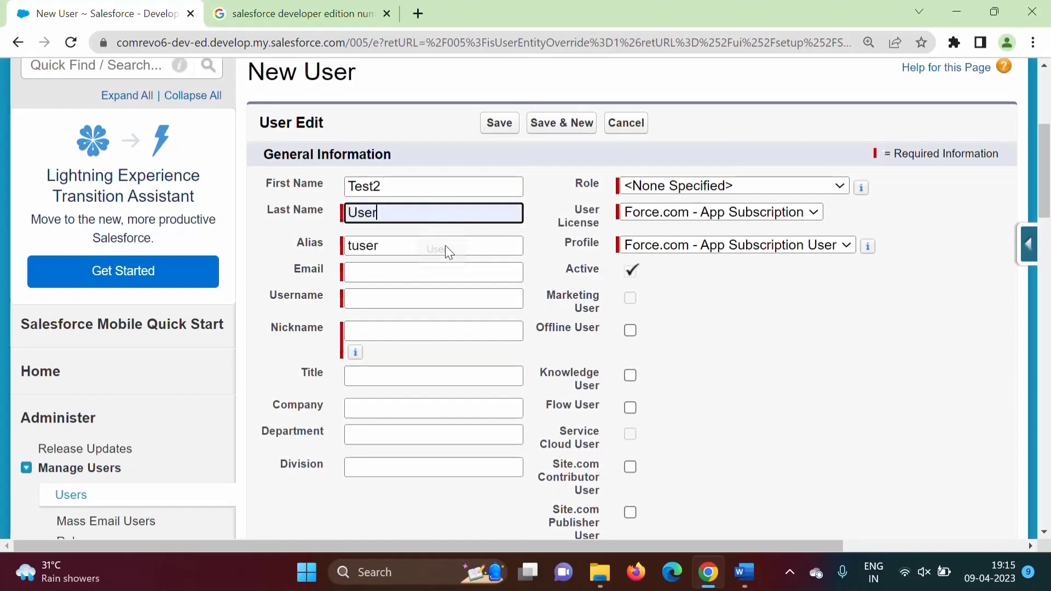
{"action": "type", "text": "2"}
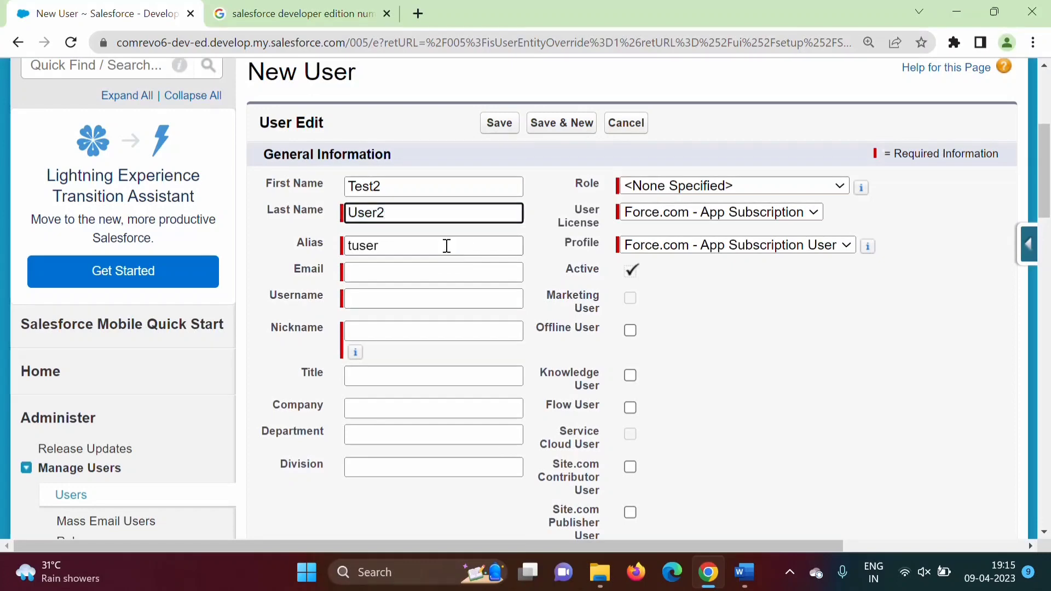
Step: Set alias user2, fill in the email and username, and change the nickname to user2
{"action": "left_click", "coordinate": [416, 246]}
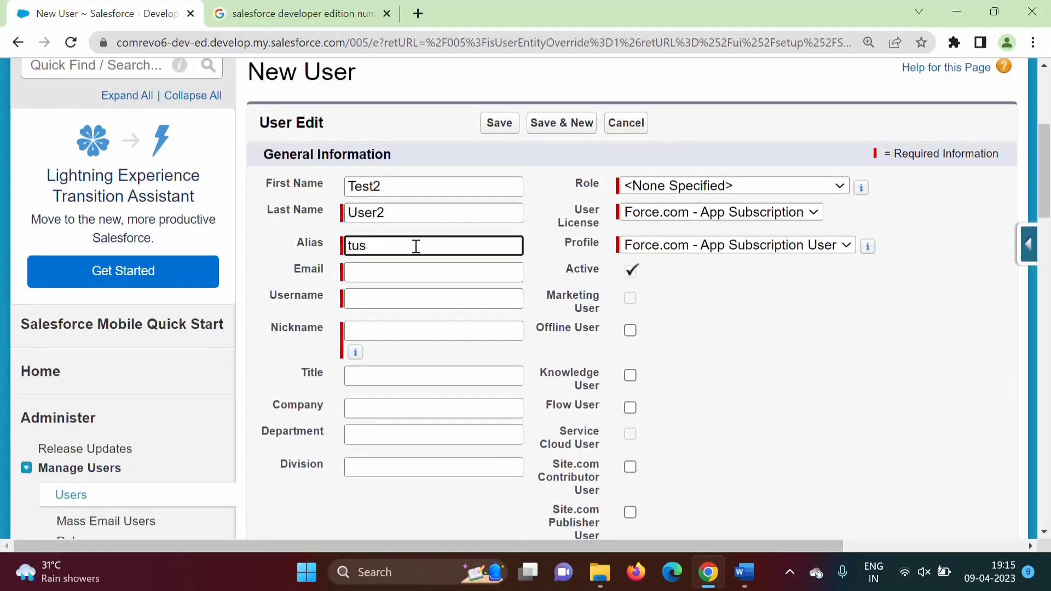
{"action": "type", "text": "user2"}
{"action": "left_click", "coordinate": [411, 274]}
{"action": "key", "text": "ctrl+v"}
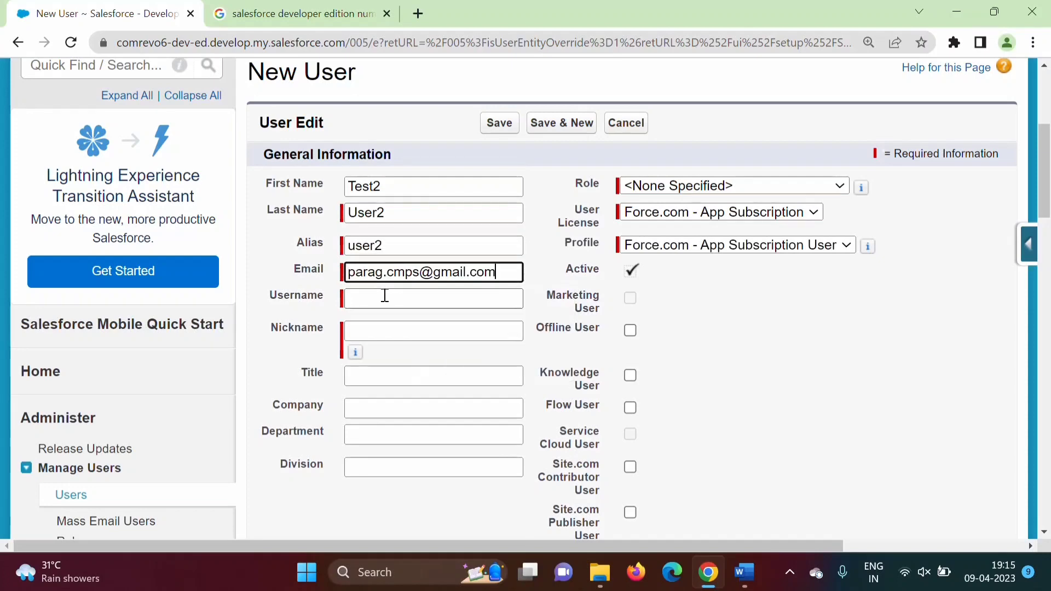
{"action": "left_click", "coordinate": [385, 296]}
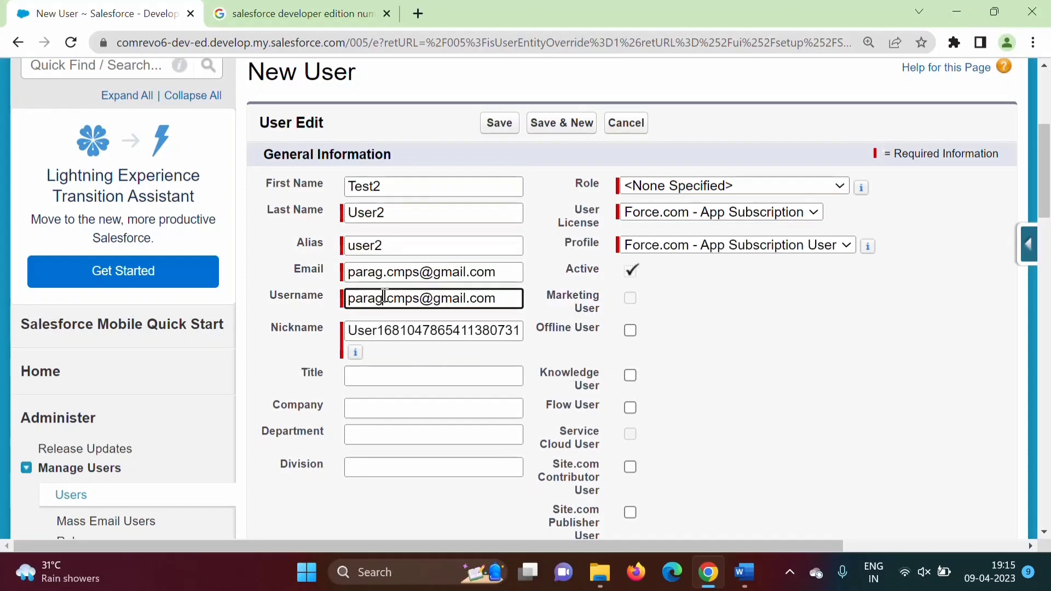
{"action": "left_click", "coordinate": [443, 323]}
{"action": "double_click", "coordinate": [443, 323]}
{"action": "type", "text": "user2"}
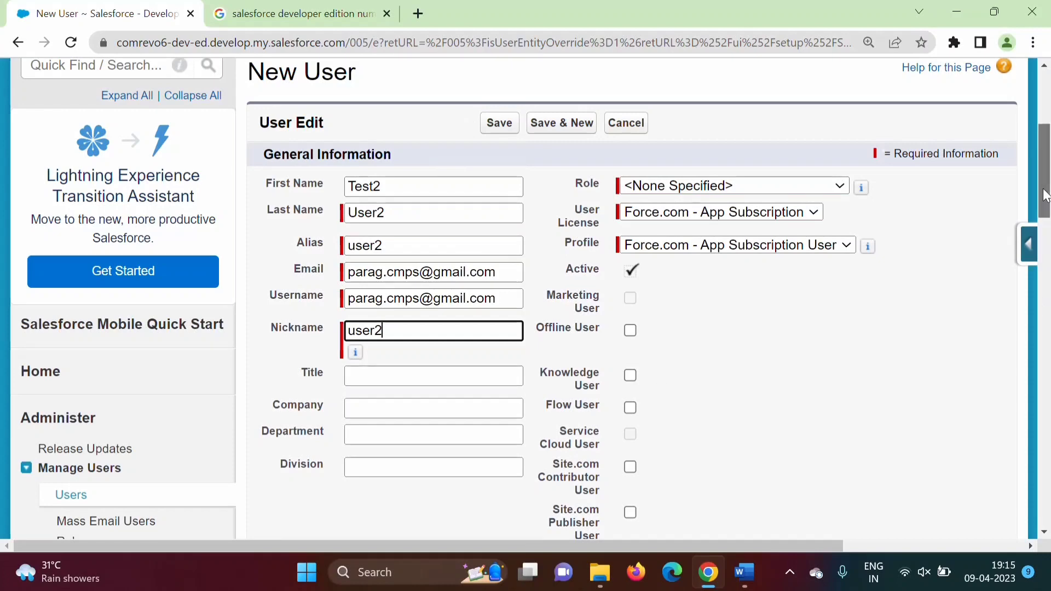
Step: Assign the Director, Direct Sales role and save the Test2 User2 record
{"action": "left_click_drag", "start_coordinate": [1045, 196], "coordinate": [1046, 206]}
{"action": "left_click", "coordinate": [755, 126]}
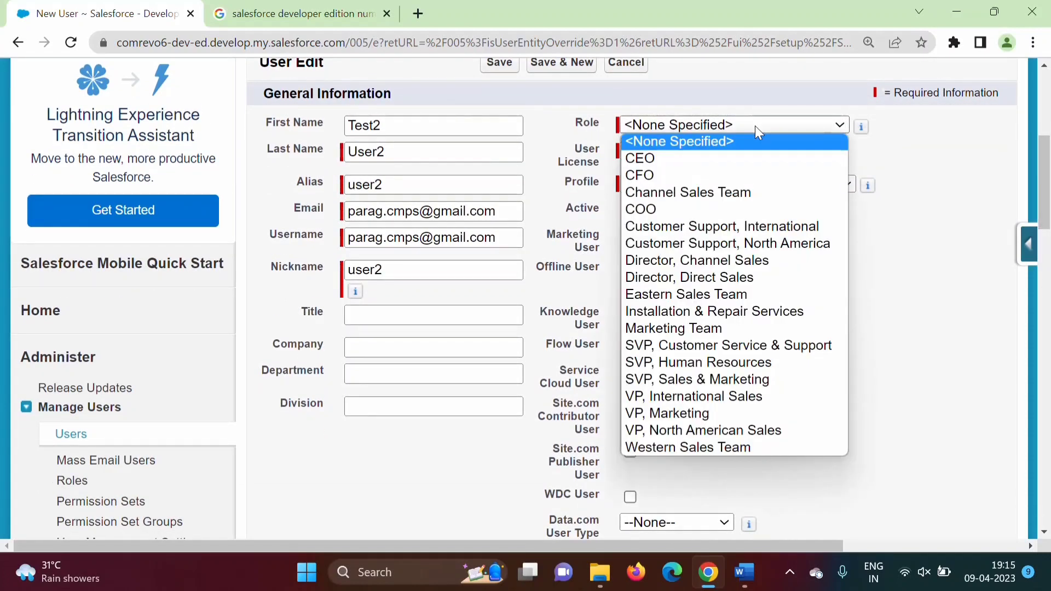
{"action": "left_click", "coordinate": [696, 277]}
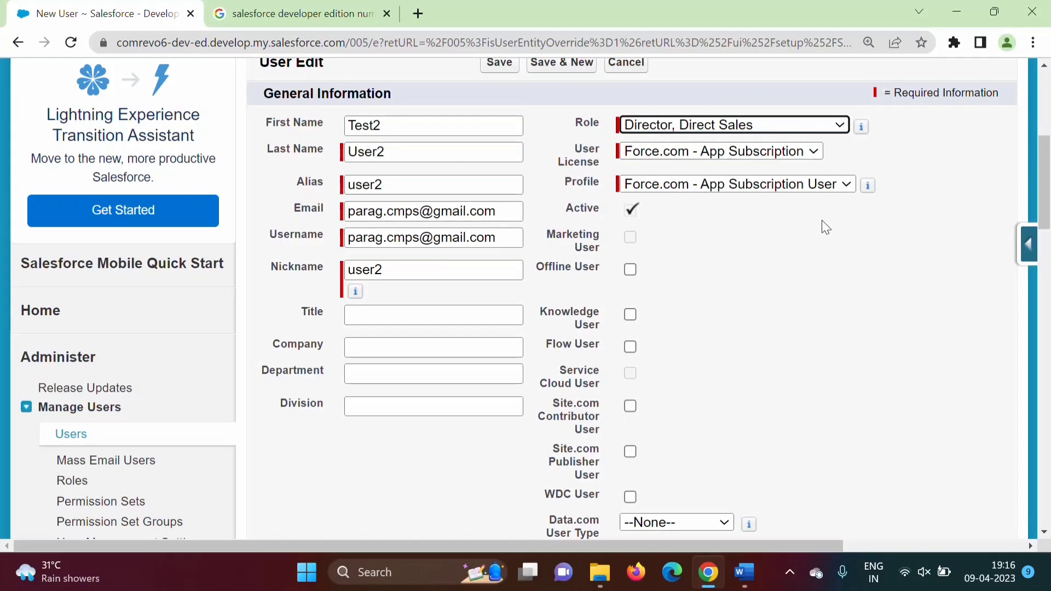
{"action": "left_click_drag", "start_coordinate": [1045, 192], "coordinate": [1045, 452]}
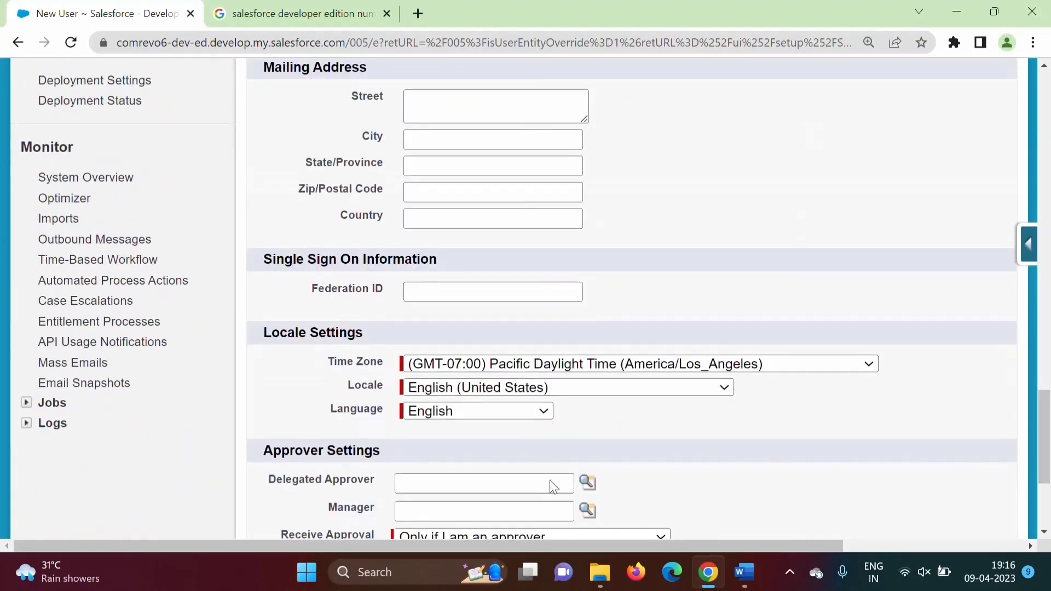
{"action": "scroll", "coordinate": [1029, 471], "scroll_direction": "down", "scroll_amount": 4}
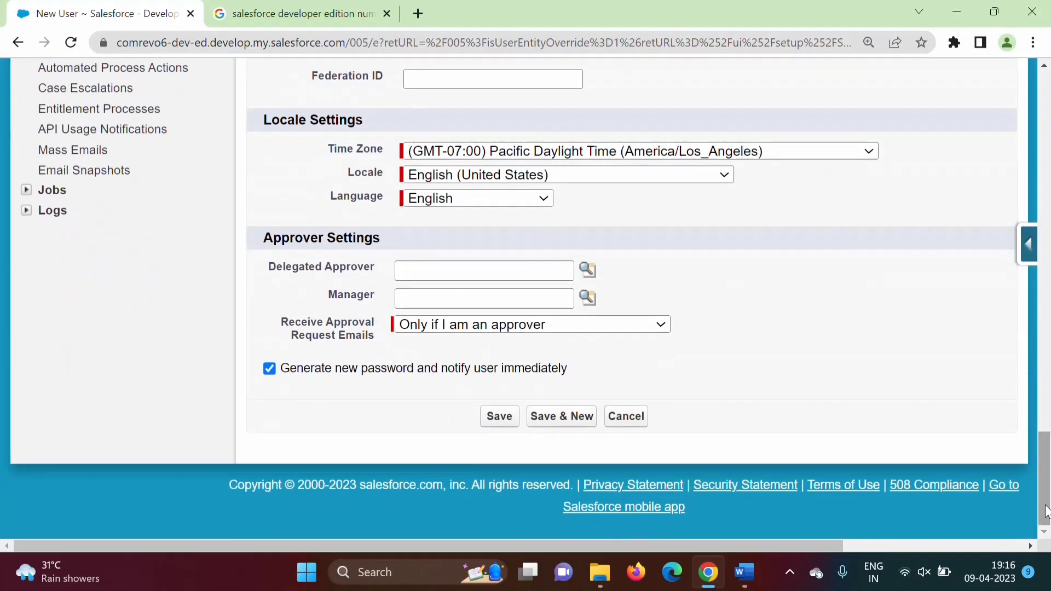
{"action": "left_click", "coordinate": [499, 417]}
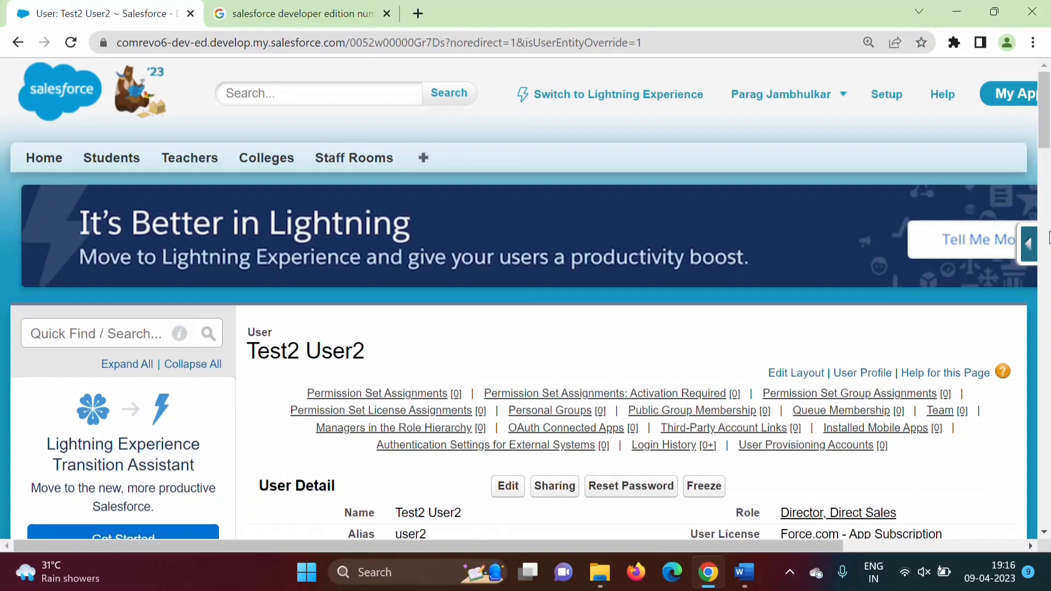
Step: Return to Setup, search 'users', and check the All Users list now includes Test2 User2
{"action": "mouse_move", "coordinate": [1045, 131]}
{"action": "left_mouse_down"}
{"action": "mouse_move", "coordinate": [1049, 266]}
{"action": "mouse_move", "coordinate": [1050, 126]}
{"action": "left_mouse_up"}
{"action": "left_click", "coordinate": [57, 170]}
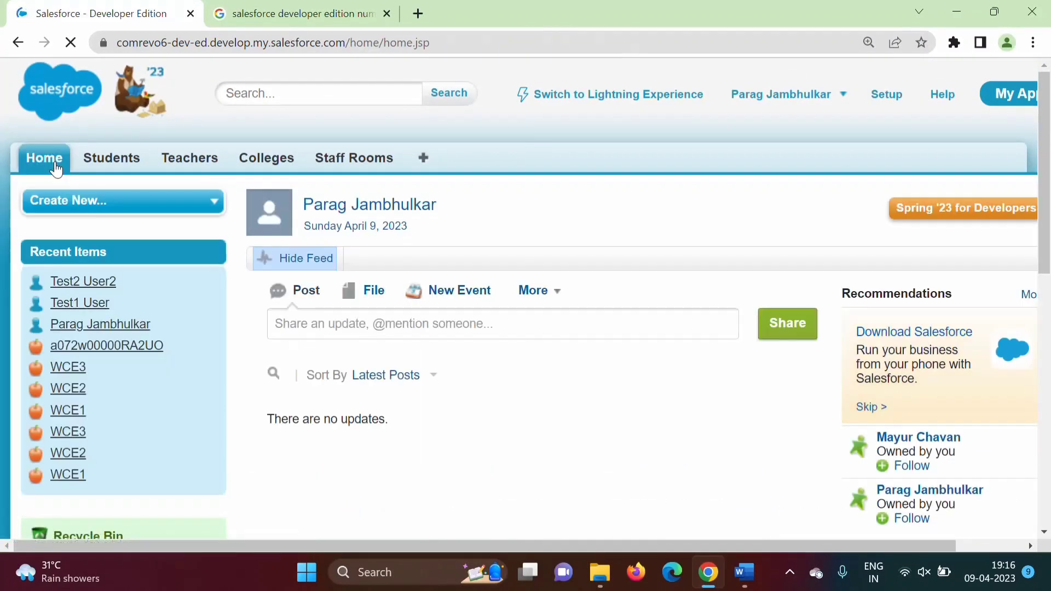
{"action": "left_click", "coordinate": [887, 95]}
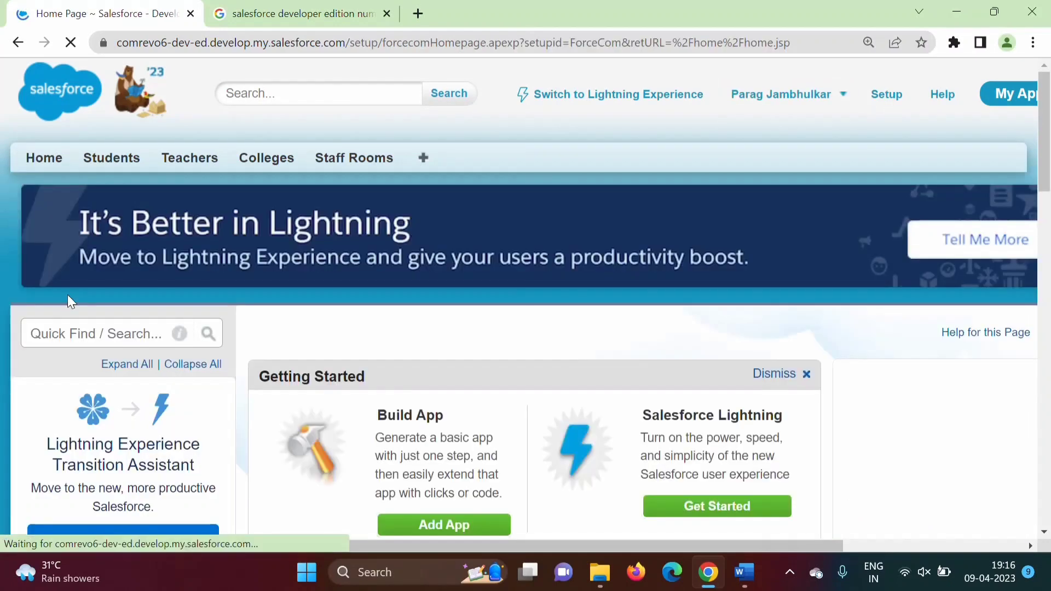
{"action": "left_click", "coordinate": [48, 333]}
{"action": "type", "text": "users"}
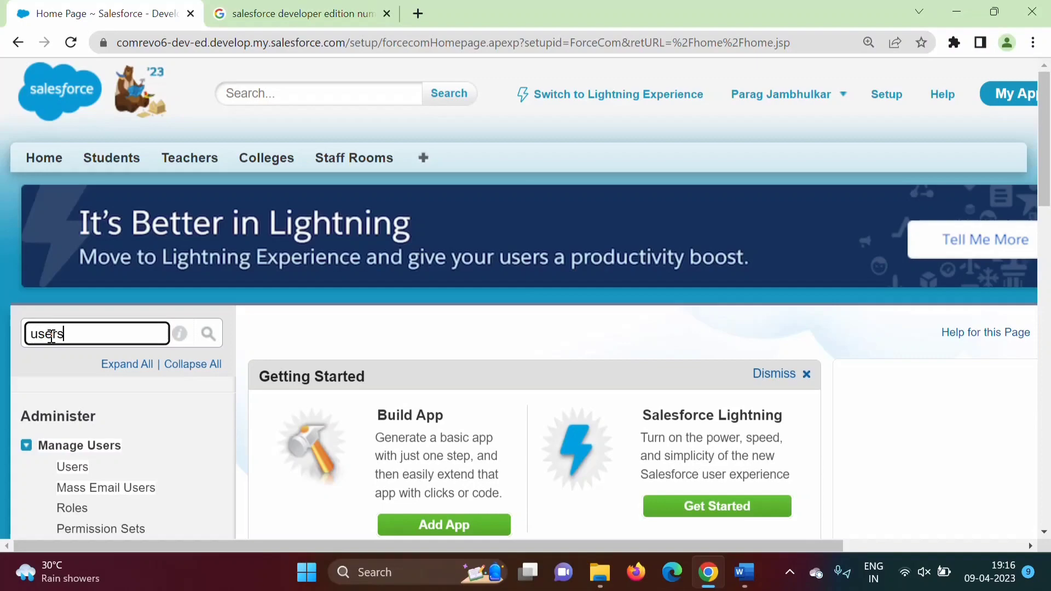
{"action": "left_click", "coordinate": [67, 469]}
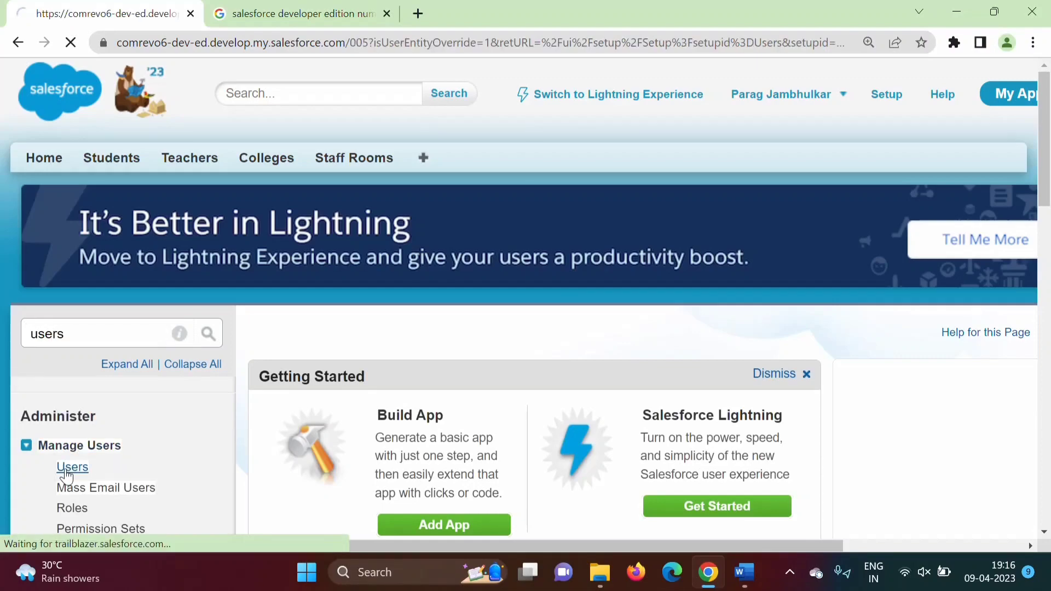
{"action": "left_click_drag", "start_coordinate": [1045, 142], "coordinate": [1048, 227]}
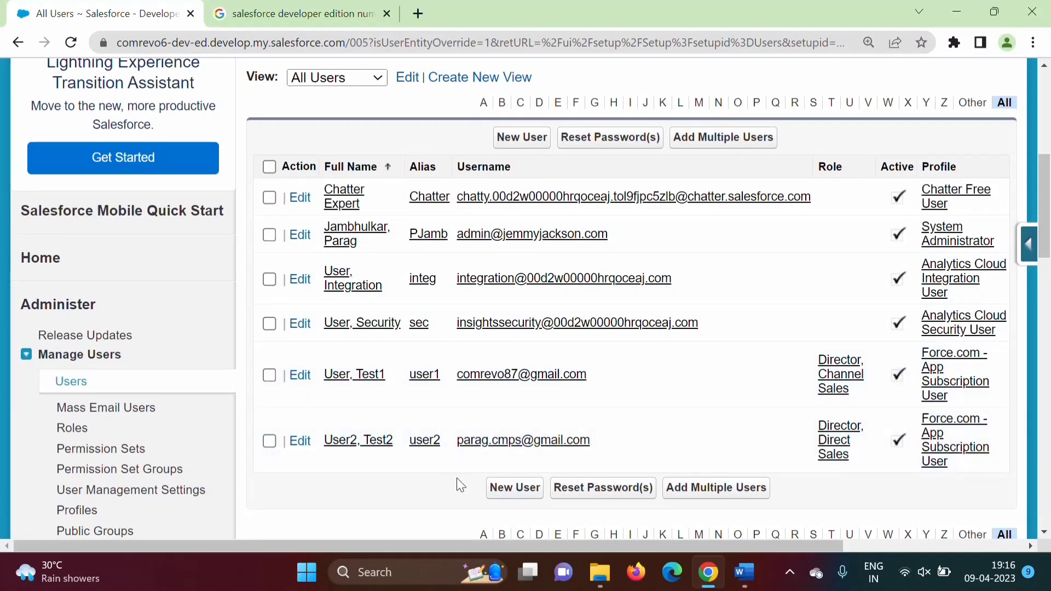
{"action": "left_click", "coordinate": [421, 12]}
Step: Load gmail.com and click Verify Account in the Salesforce welcome email
{"action": "type", "text": "gmail.com"}
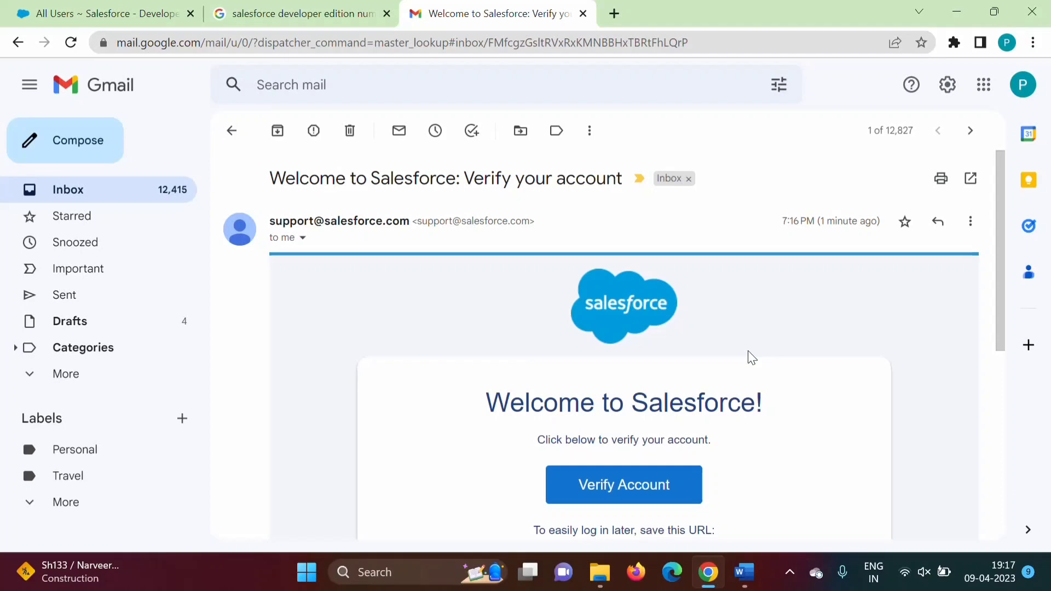
{"action": "left_click_drag", "start_coordinate": [1004, 288], "coordinate": [1004, 354]}
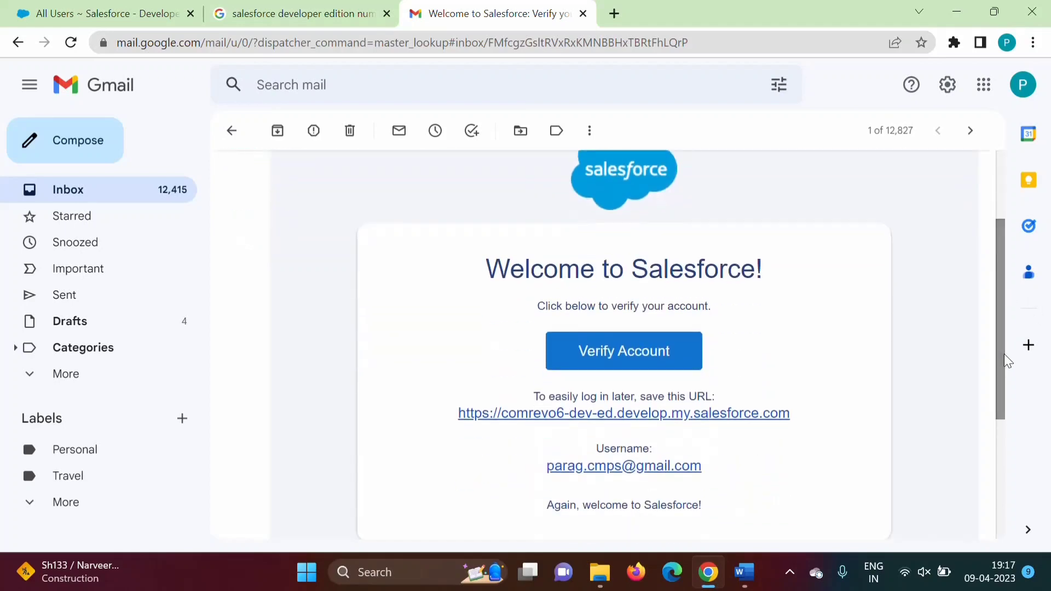
{"action": "left_click", "coordinate": [617, 374]}
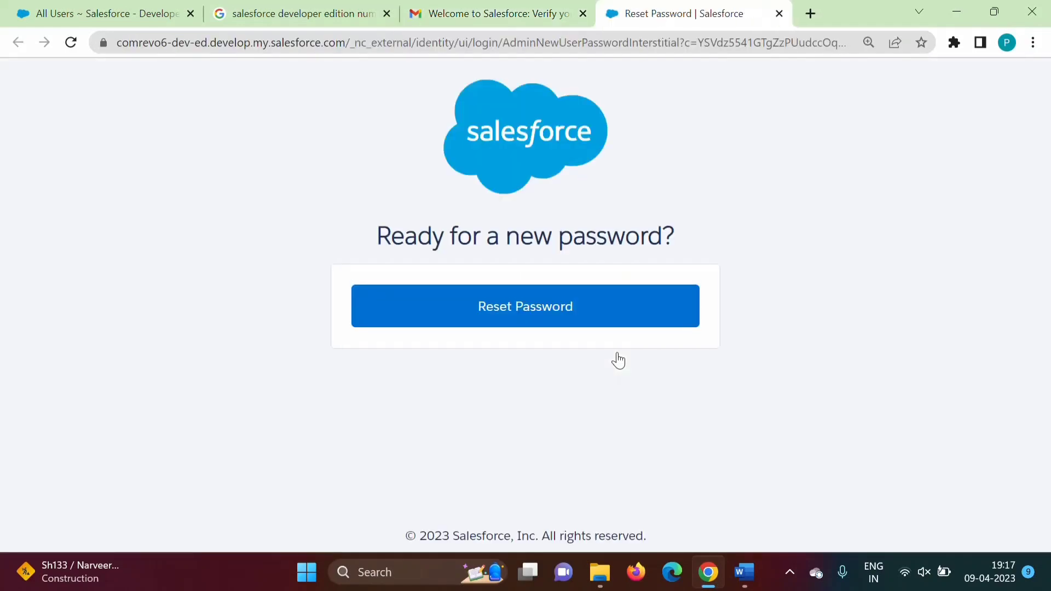
Step: Enter and confirm the new password, answer the security question, and submit the change
{"action": "left_click", "coordinate": [534, 308]}
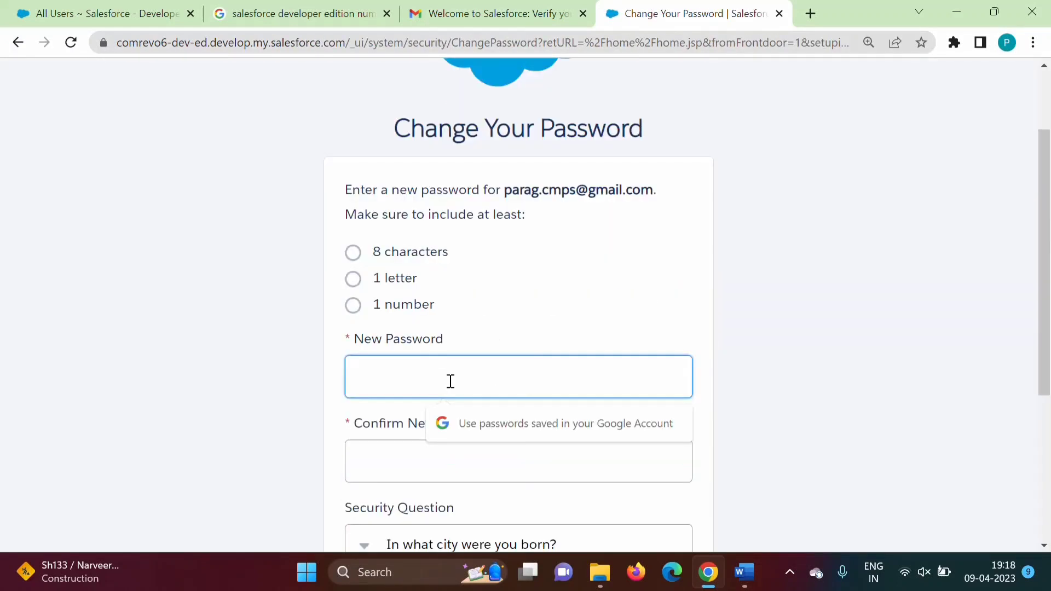
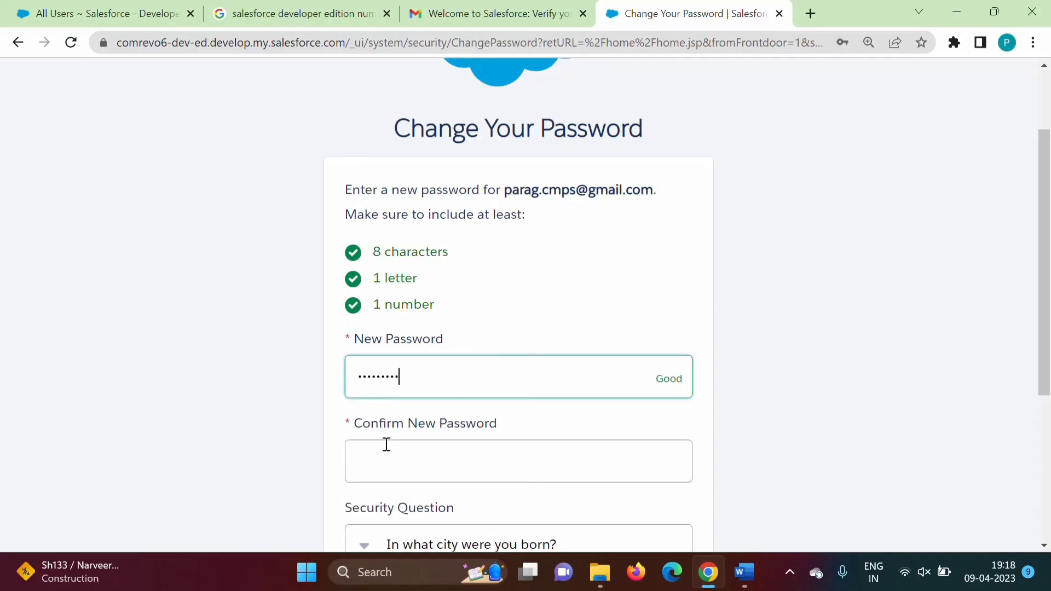
{"action": "left_click", "coordinate": [387, 444]}
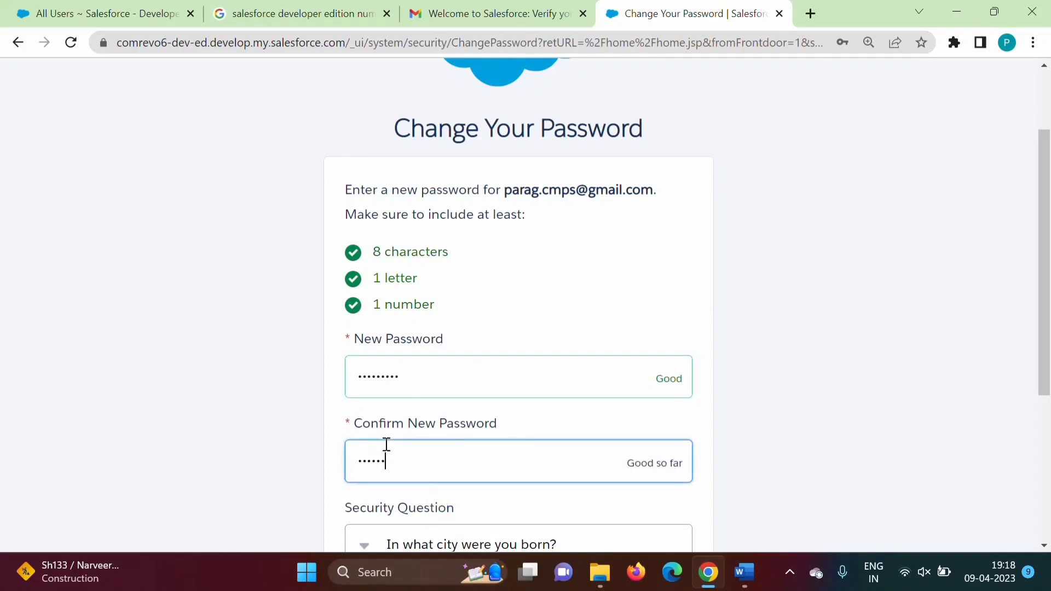
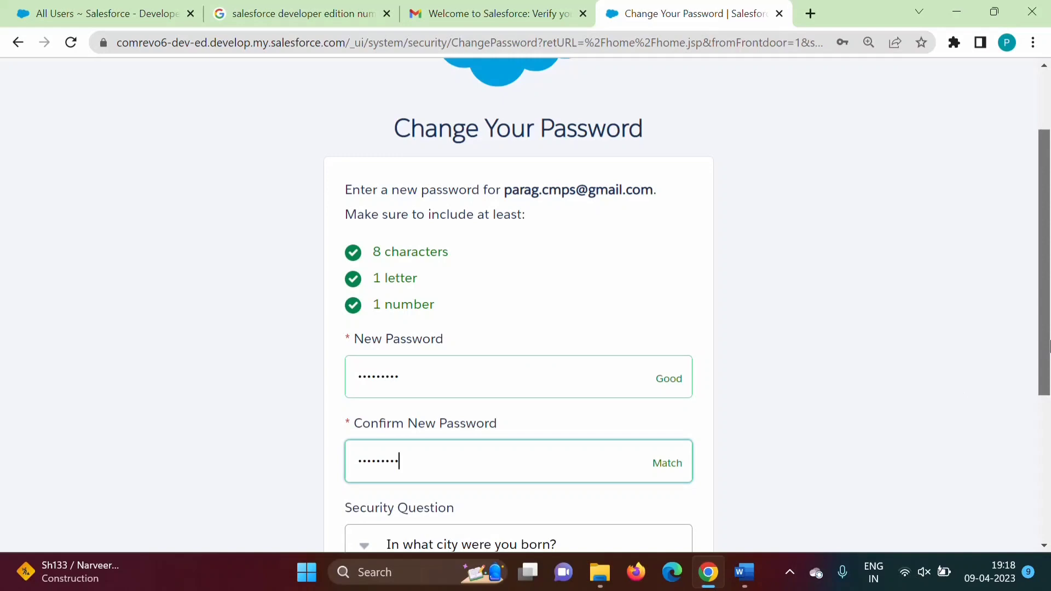
{"action": "left_click_drag", "start_coordinate": [1043, 334], "coordinate": [1042, 483]}
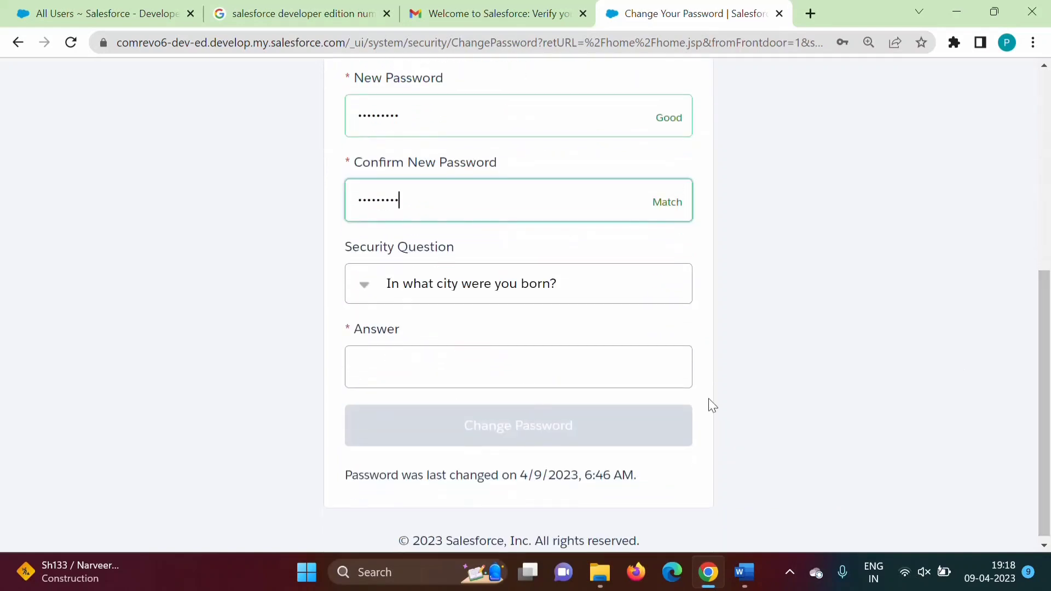
{"action": "left_click", "coordinate": [464, 376]}
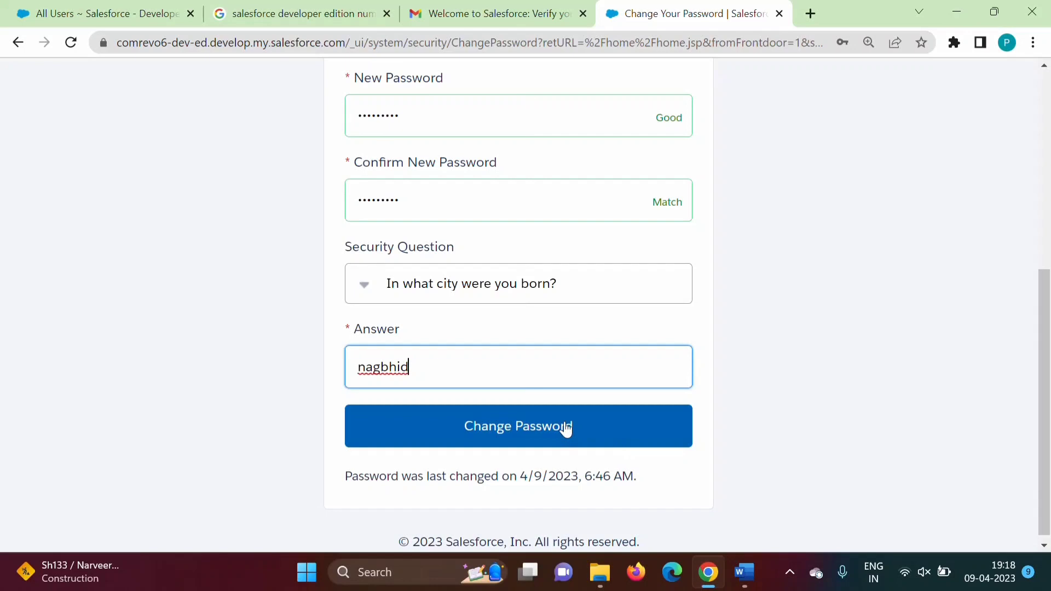
{"action": "left_click", "coordinate": [565, 428]}
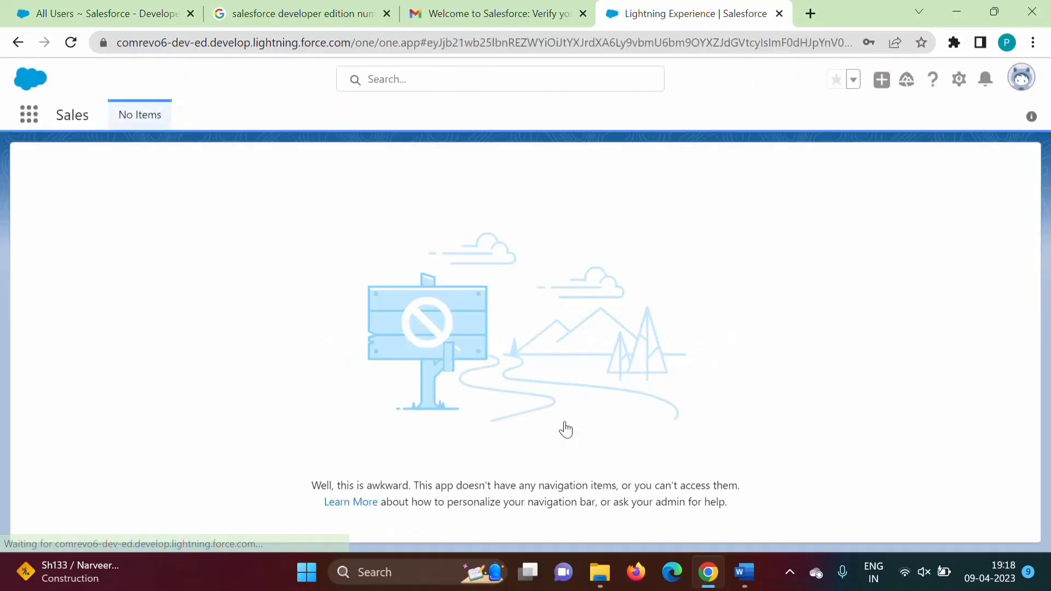
Step: Switch the new user from Lightning to Salesforce Classic, then log that user out
{"action": "left_click", "coordinate": [1021, 78]}
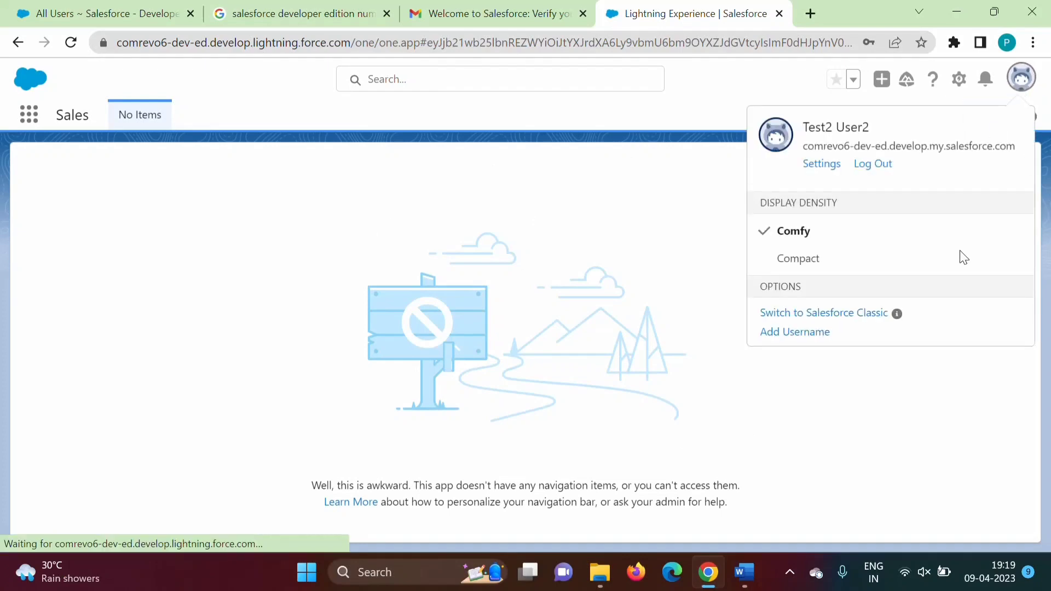
{"action": "left_click", "coordinate": [851, 317]}
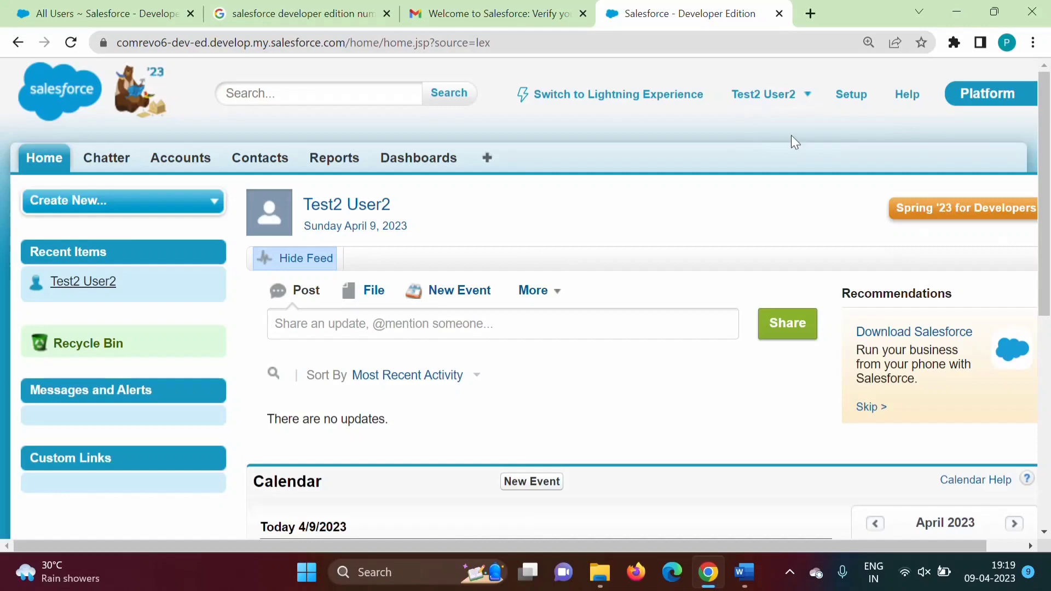
{"action": "left_click", "coordinate": [791, 97]}
{"action": "left_click", "coordinate": [675, 212]}
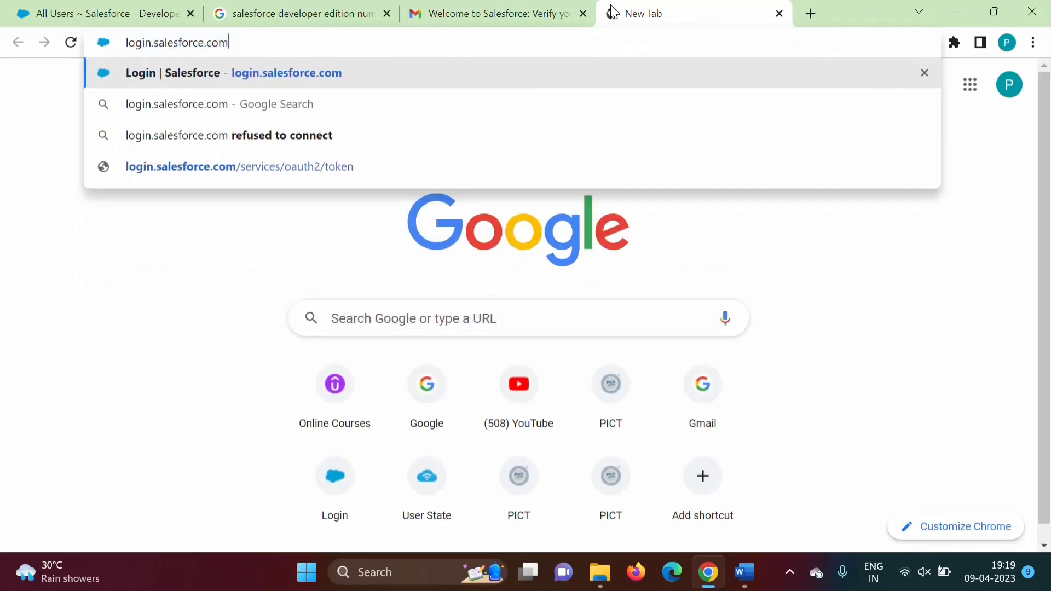
Step: Sign in at login.salesforce.com with the new user's username and password, choosing Remind Me Later for phone registration
{"action": "key", "text": "Return"}
{"action": "left_click", "coordinate": [174, 240]}
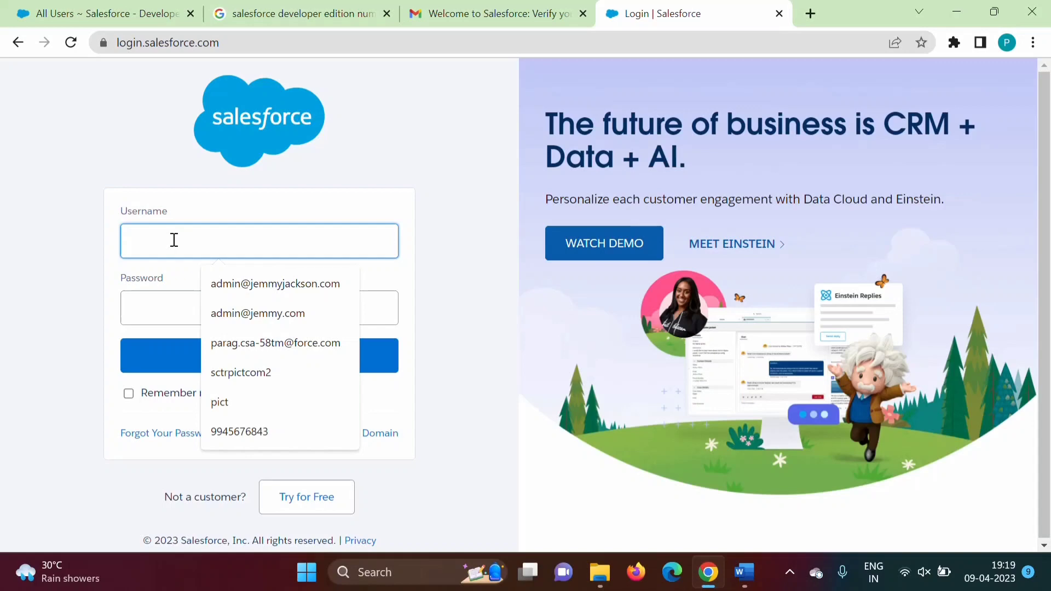
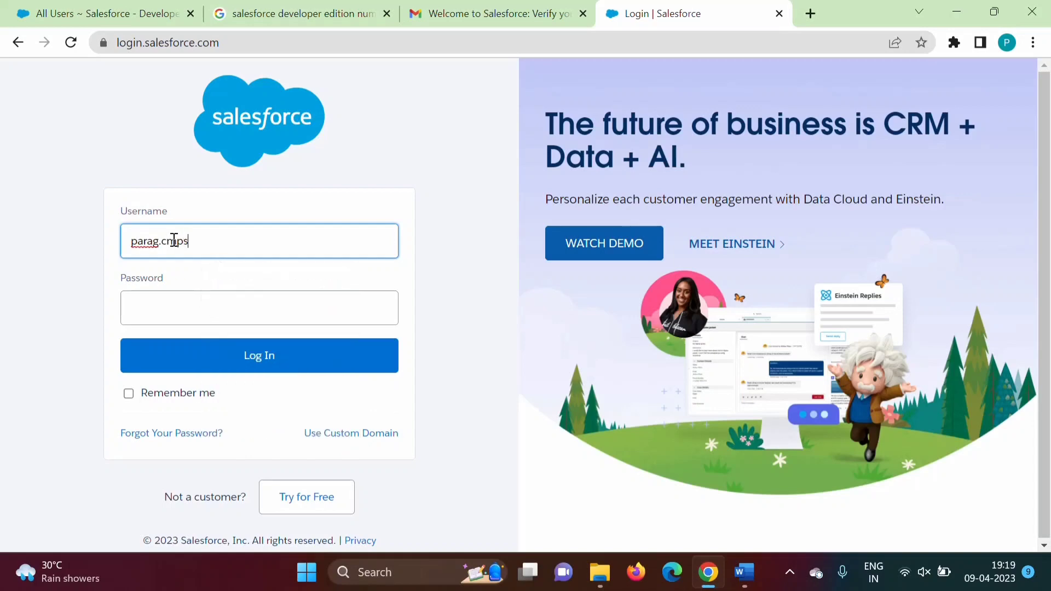
{"action": "left_click", "coordinate": [199, 307]}
{"action": "type", "text": "***"}
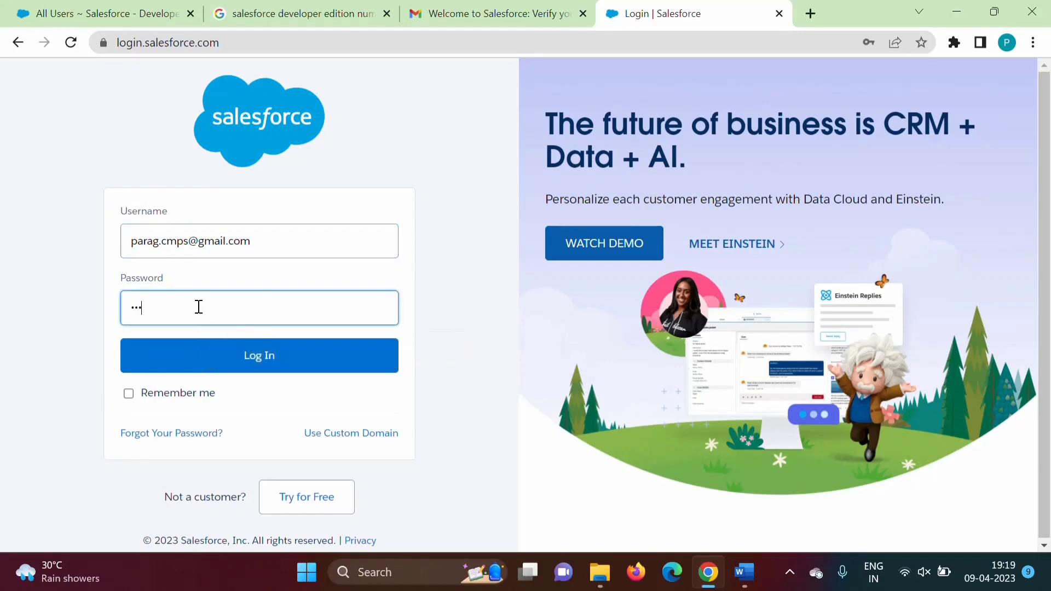
{"action": "type", "text": "******"}
{"action": "left_click", "coordinate": [244, 359]}
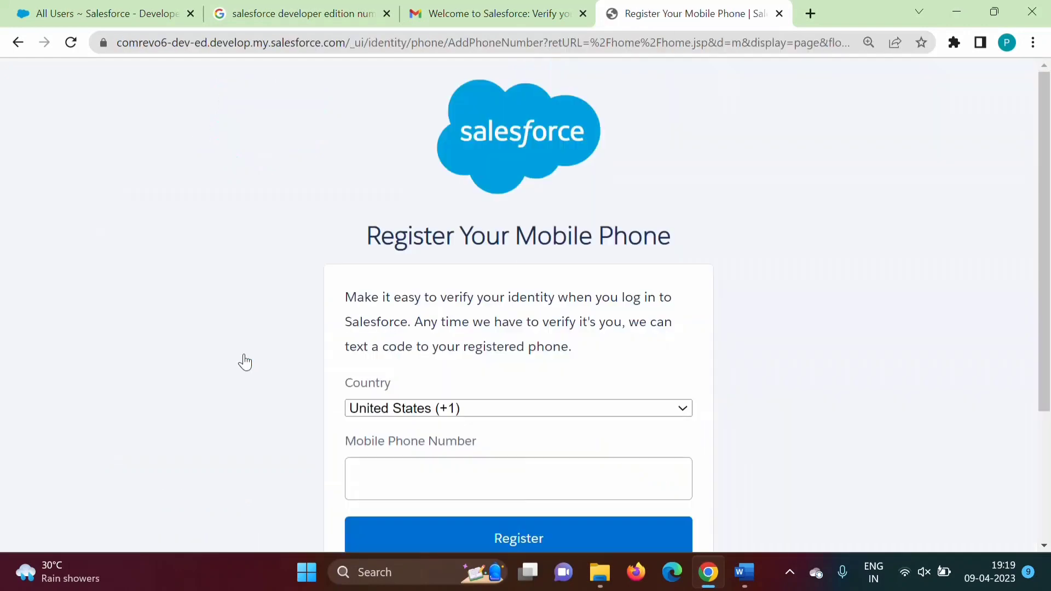
{"action": "scroll", "coordinate": [950, 325], "scroll_direction": "down", "scroll_amount": 3}
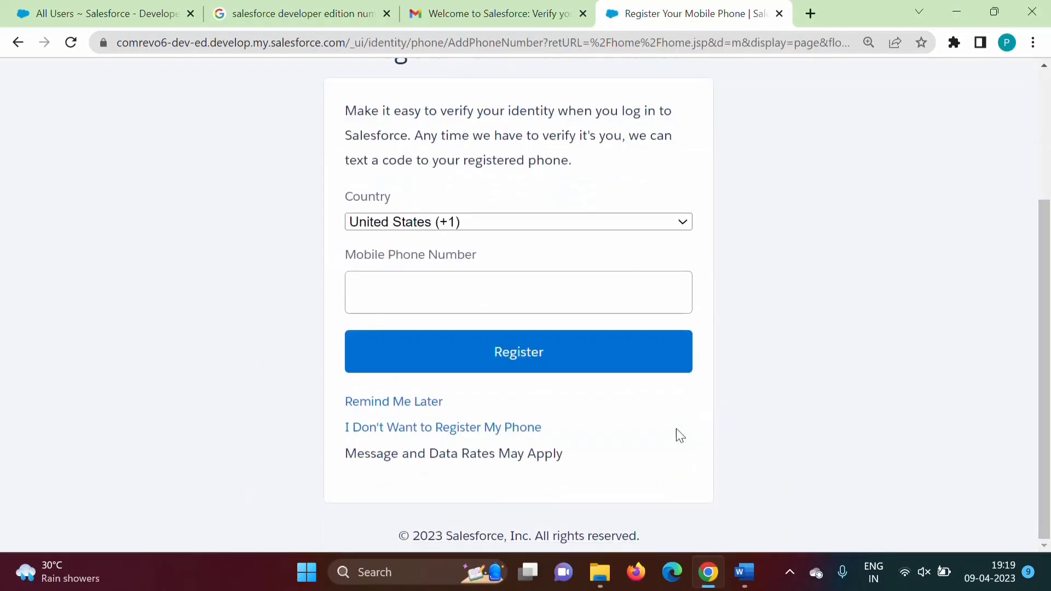
{"action": "left_click", "coordinate": [378, 403]}
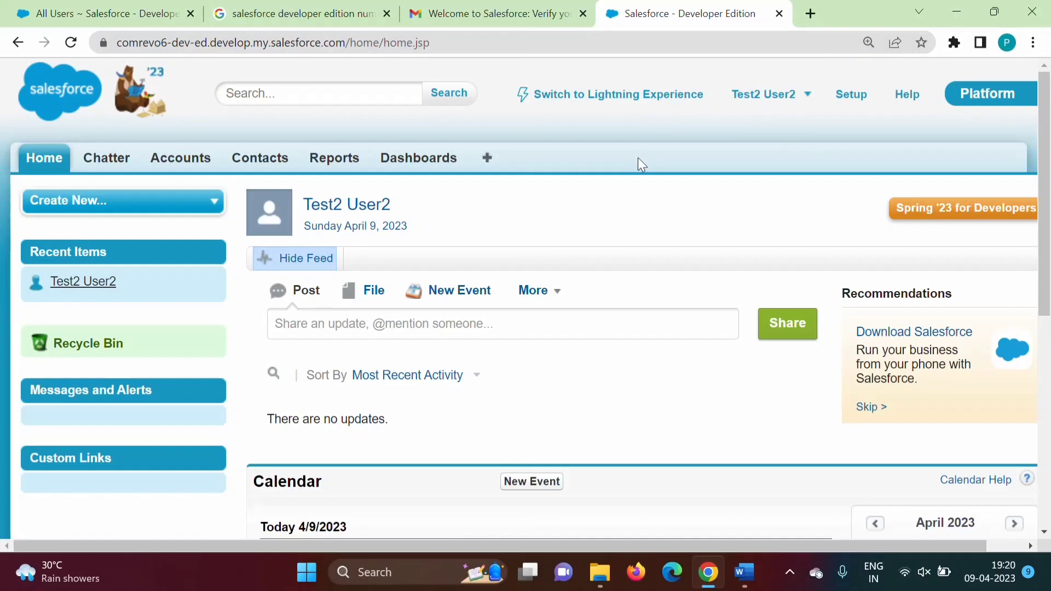
Step: Check the All Users list, then return to the 'salesforce developer edition number of users' search results
{"action": "left_click", "coordinate": [98, 13]}
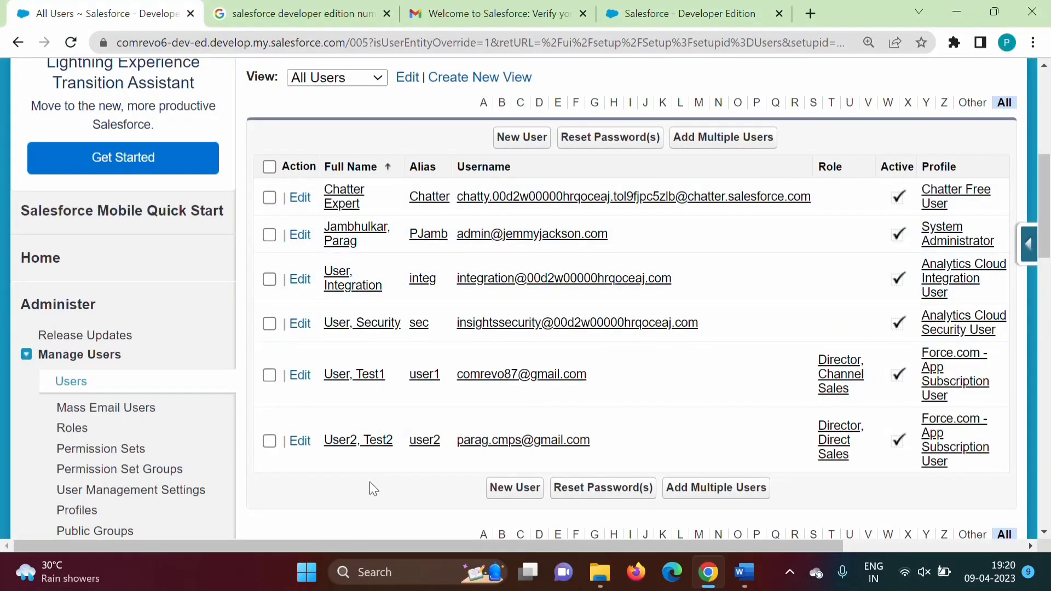
{"action": "left_click", "coordinate": [268, 13]}
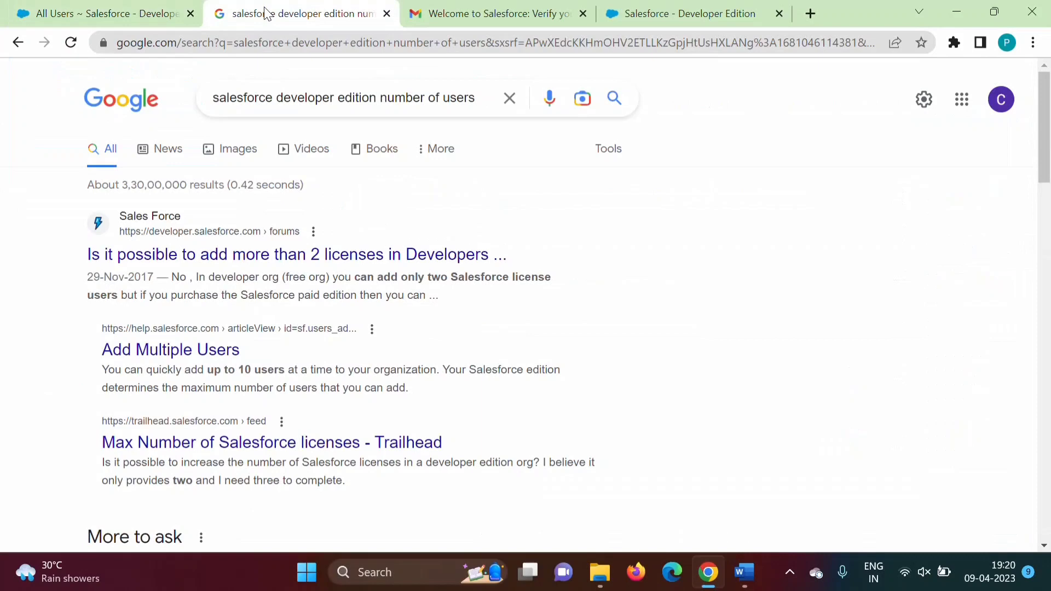